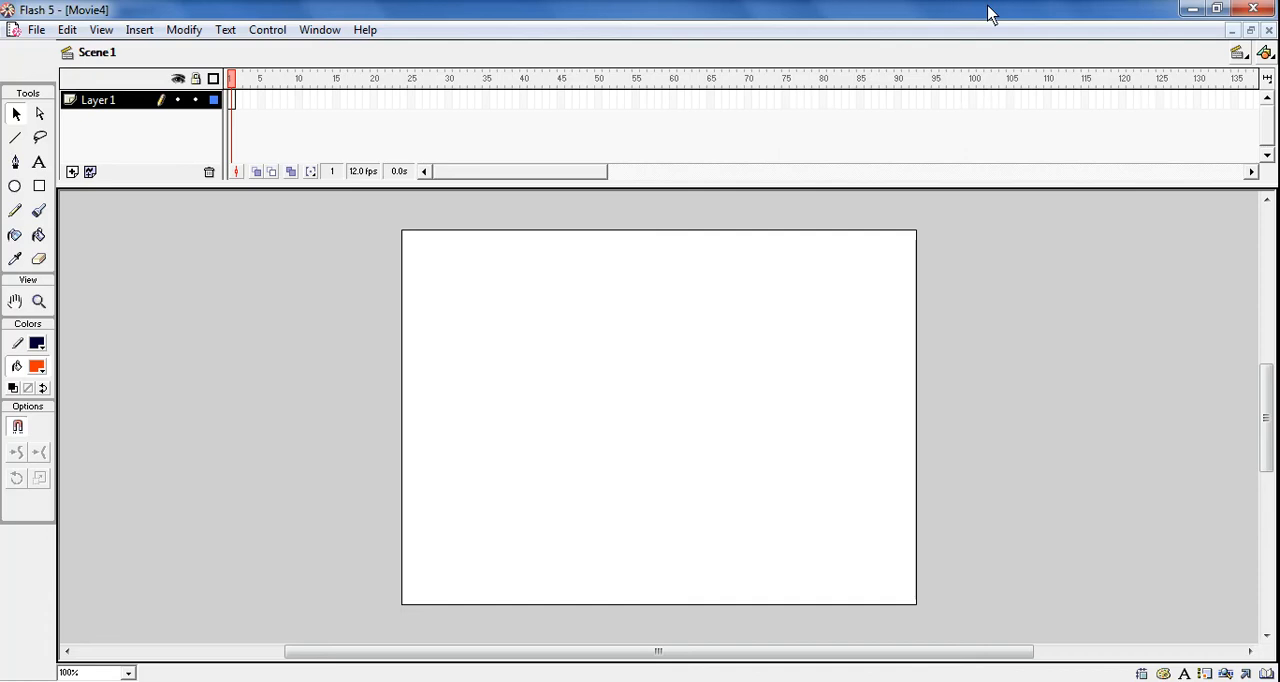
Add the text "OM" to the stage with the Text tool, above the centre
{"action": "left_click", "coordinate": [40, 165]}
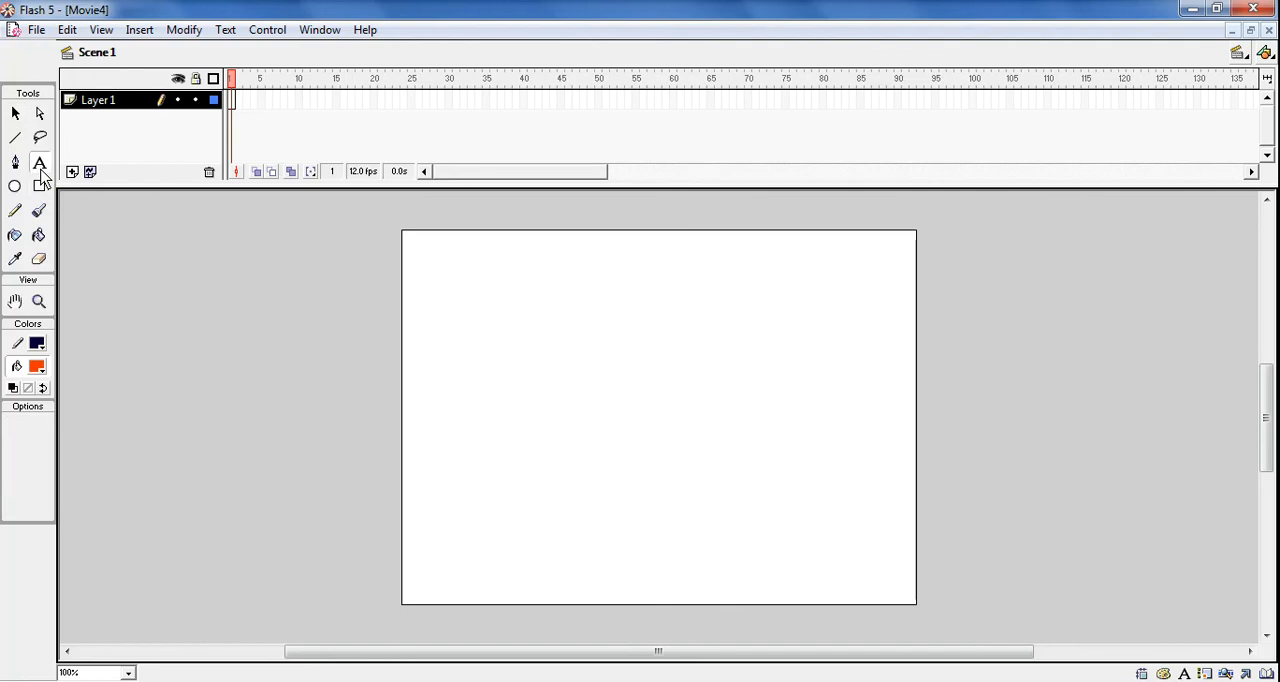
{"action": "left_click", "coordinate": [553, 391]}
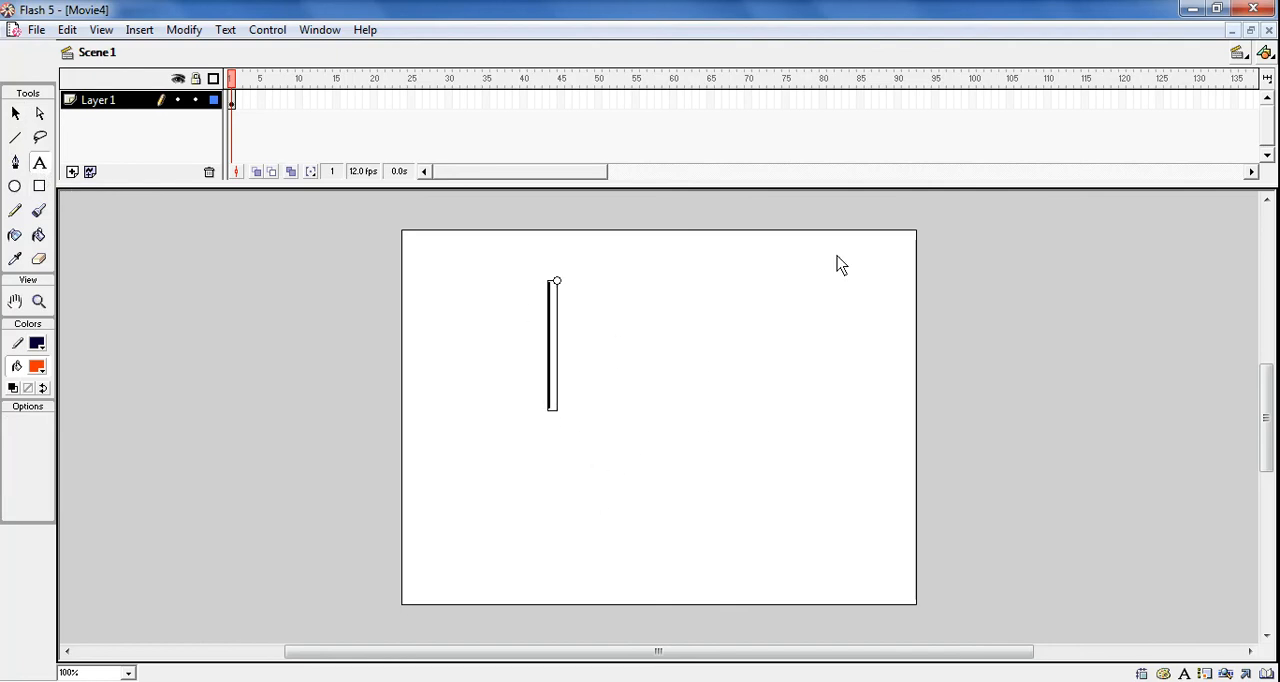
{"action": "type", "text": "OM"}
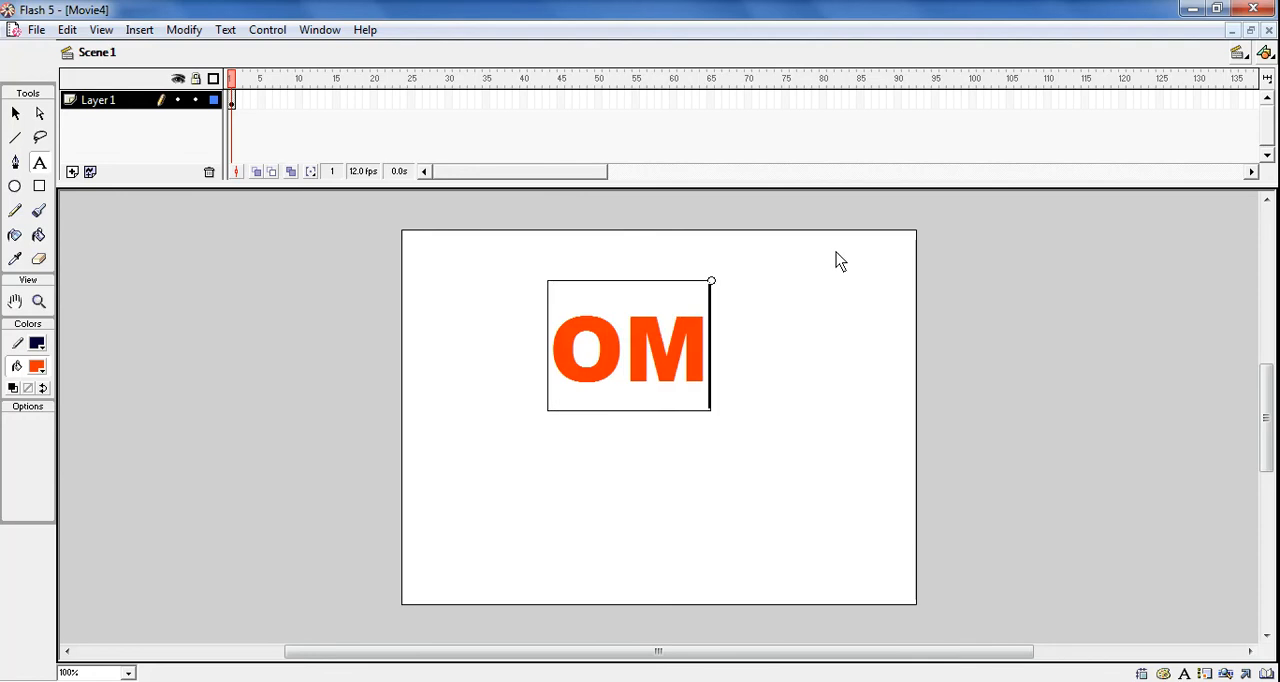
Set the font size of the whole OM text to 30
{"action": "left_click_drag", "start_coordinate": [559, 366], "coordinate": [700, 360]}
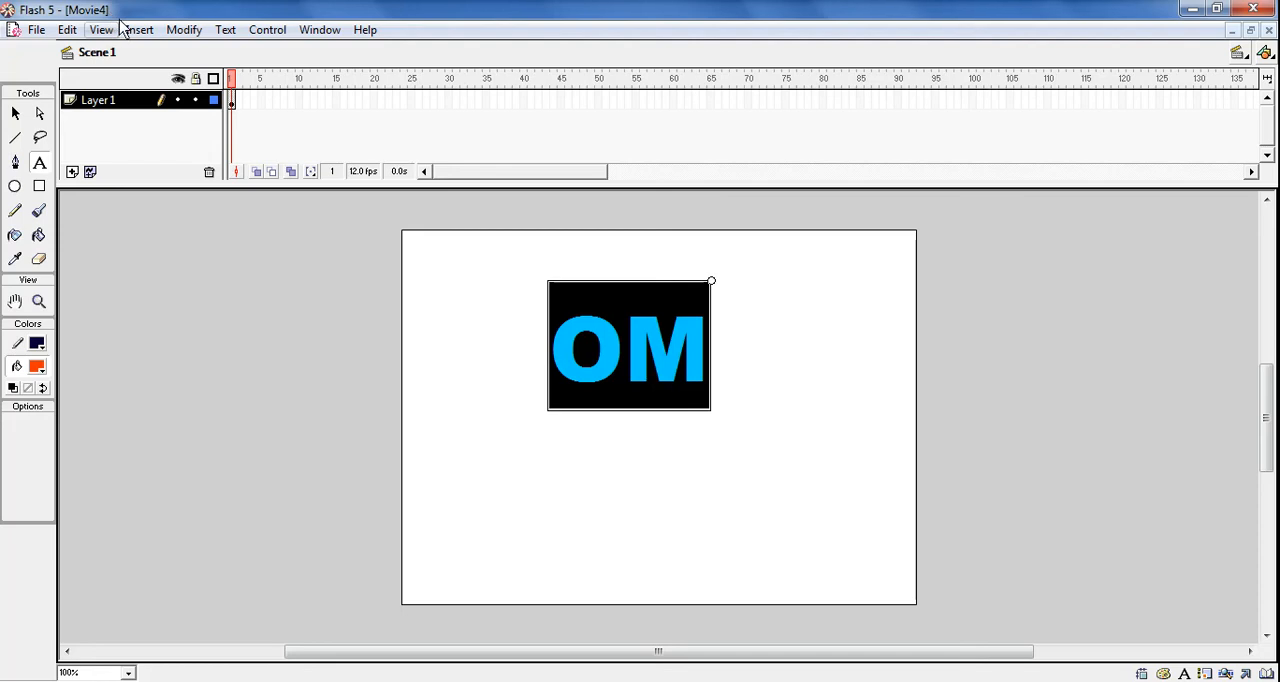
{"action": "left_click", "coordinate": [226, 30]}
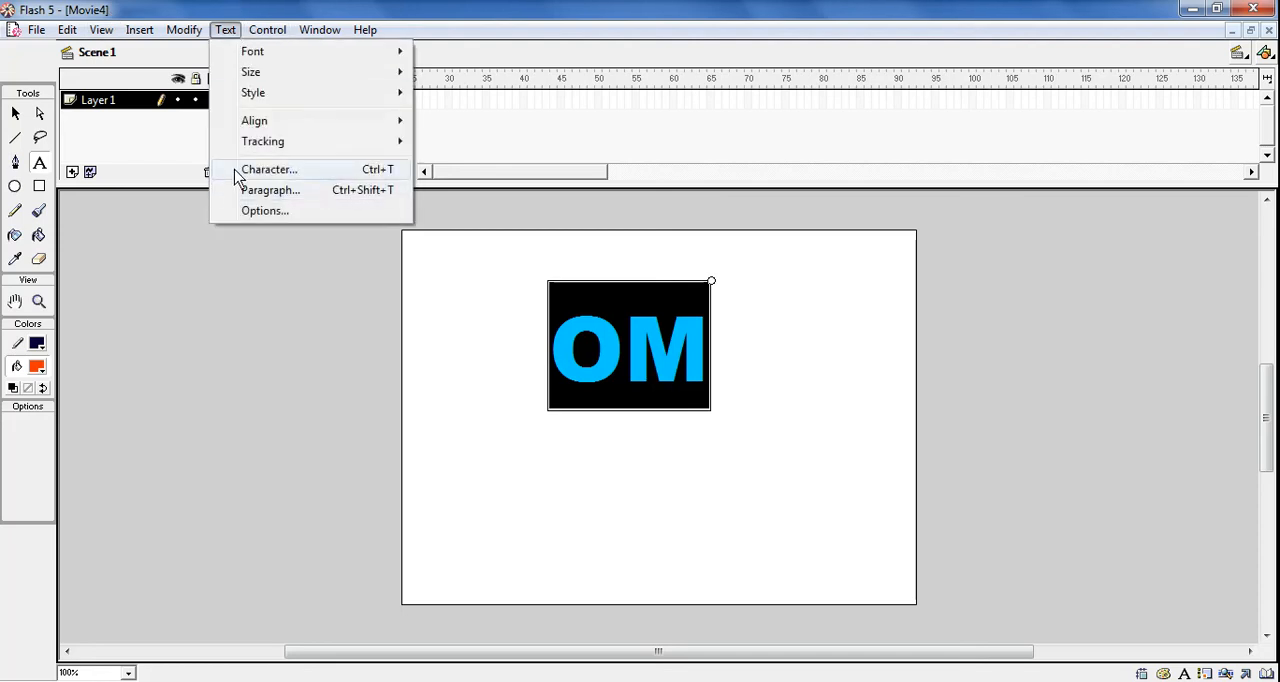
{"action": "left_click", "coordinate": [268, 170]}
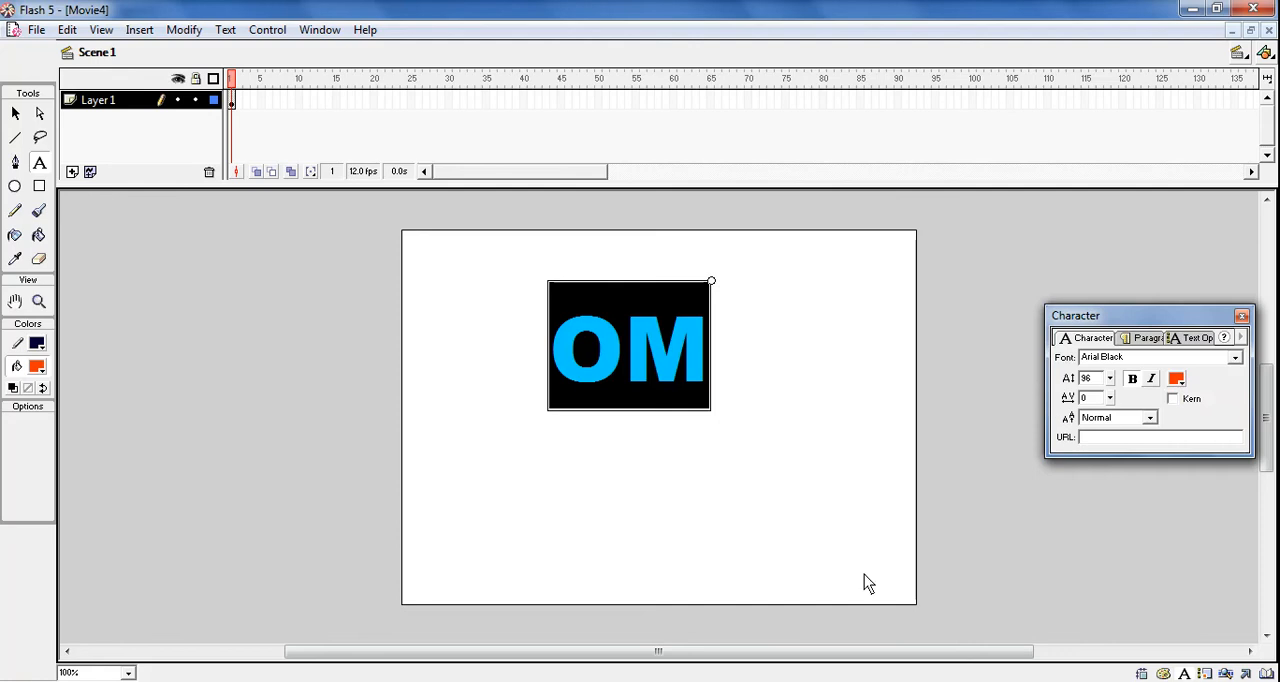
{"action": "left_click", "coordinate": [1109, 379]}
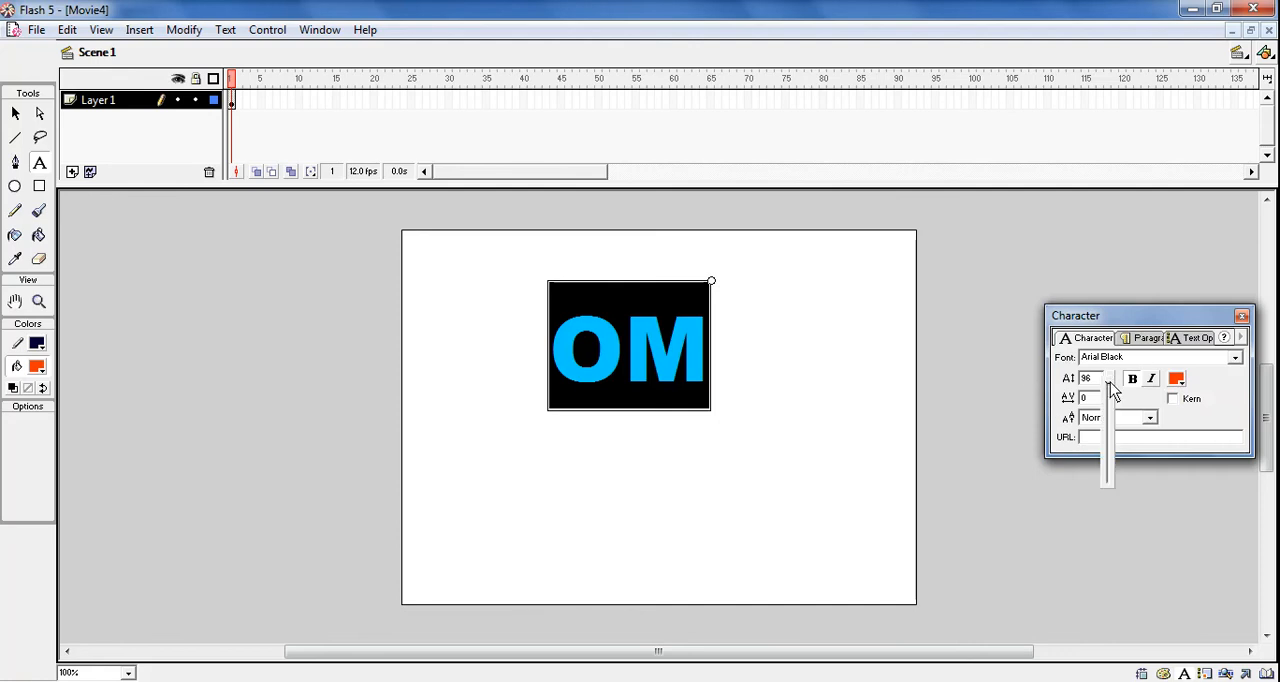
{"action": "left_click_drag", "start_coordinate": [1109, 380], "coordinate": [1110, 471]}
Move the OM text to the centre of the stage and close the character settings
{"action": "left_click", "coordinate": [18, 113]}
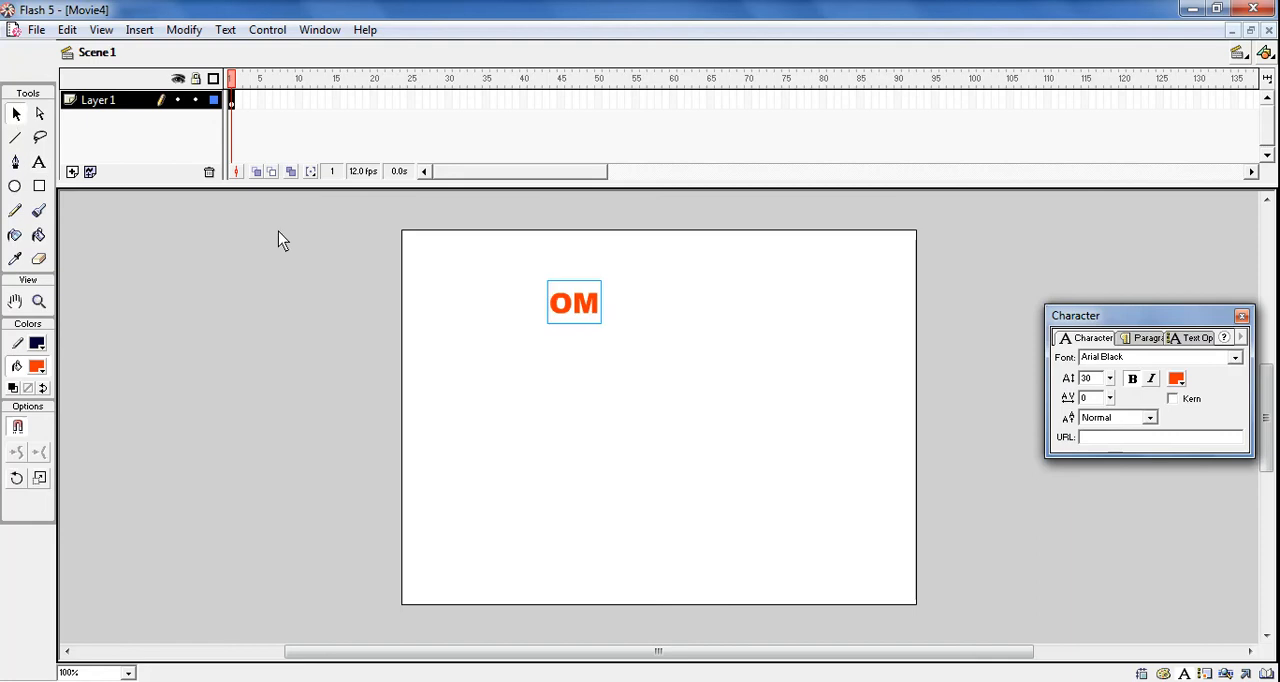
{"action": "left_click_drag", "start_coordinate": [580, 357], "coordinate": [671, 423]}
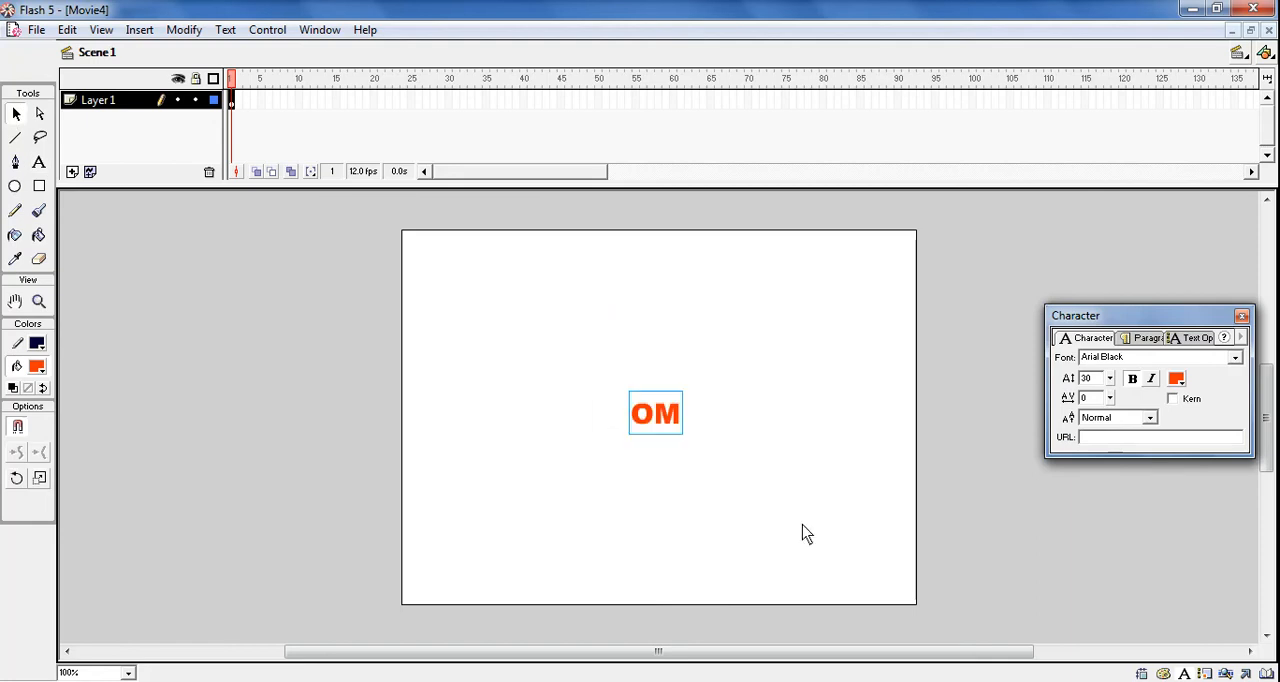
{"action": "left_click", "coordinate": [1241, 317]}
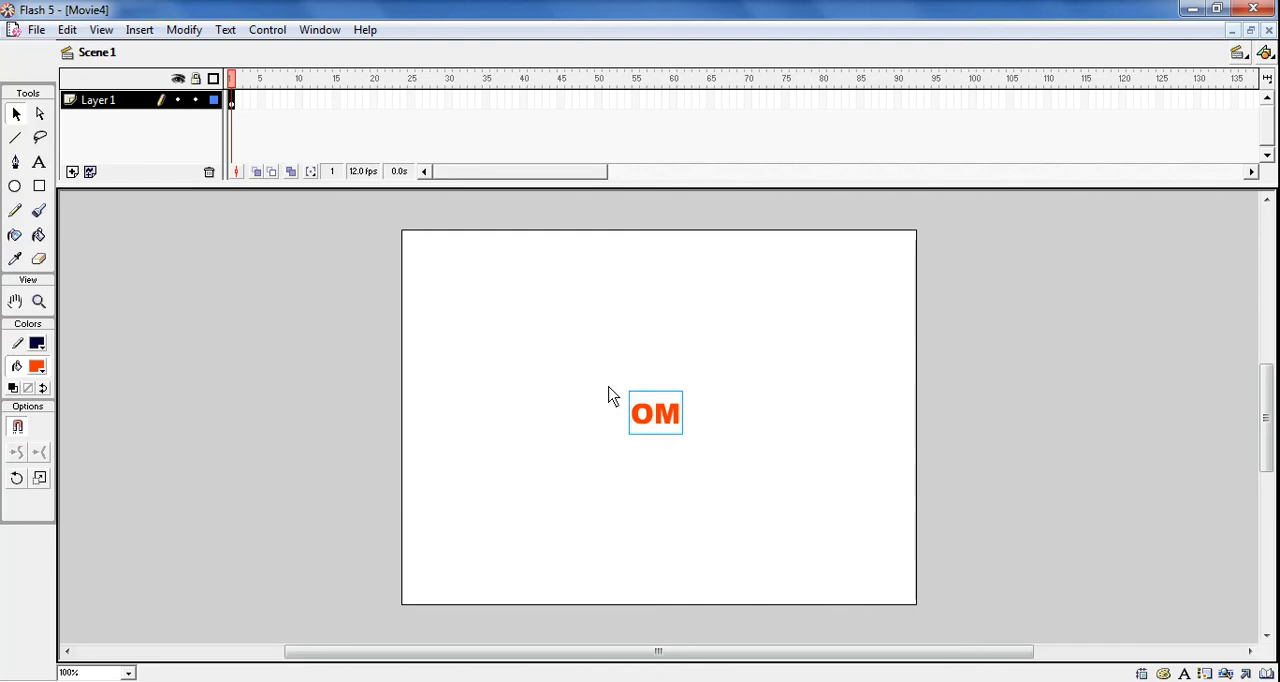
Create a motion tween for the OM text and insert a keyframe at frame 50
{"action": "left_click", "coordinate": [139, 30]}
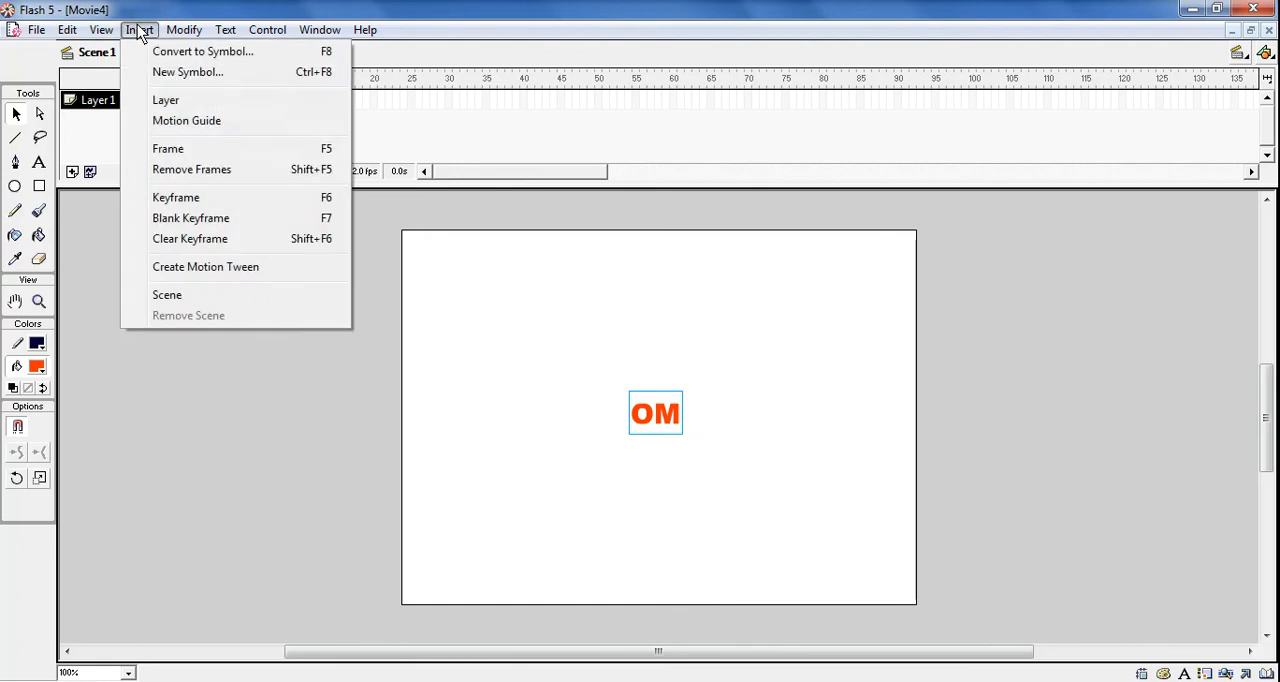
{"action": "left_click", "coordinate": [165, 270]}
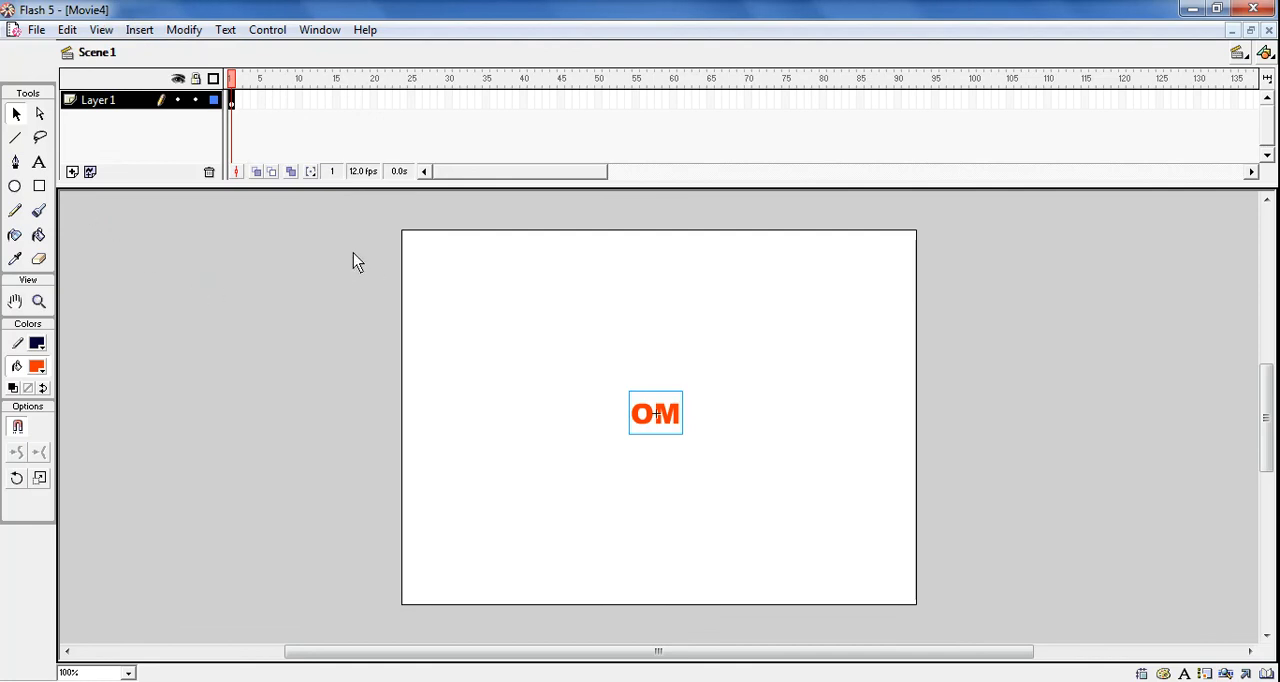
{"action": "left_click", "coordinate": [598, 100]}
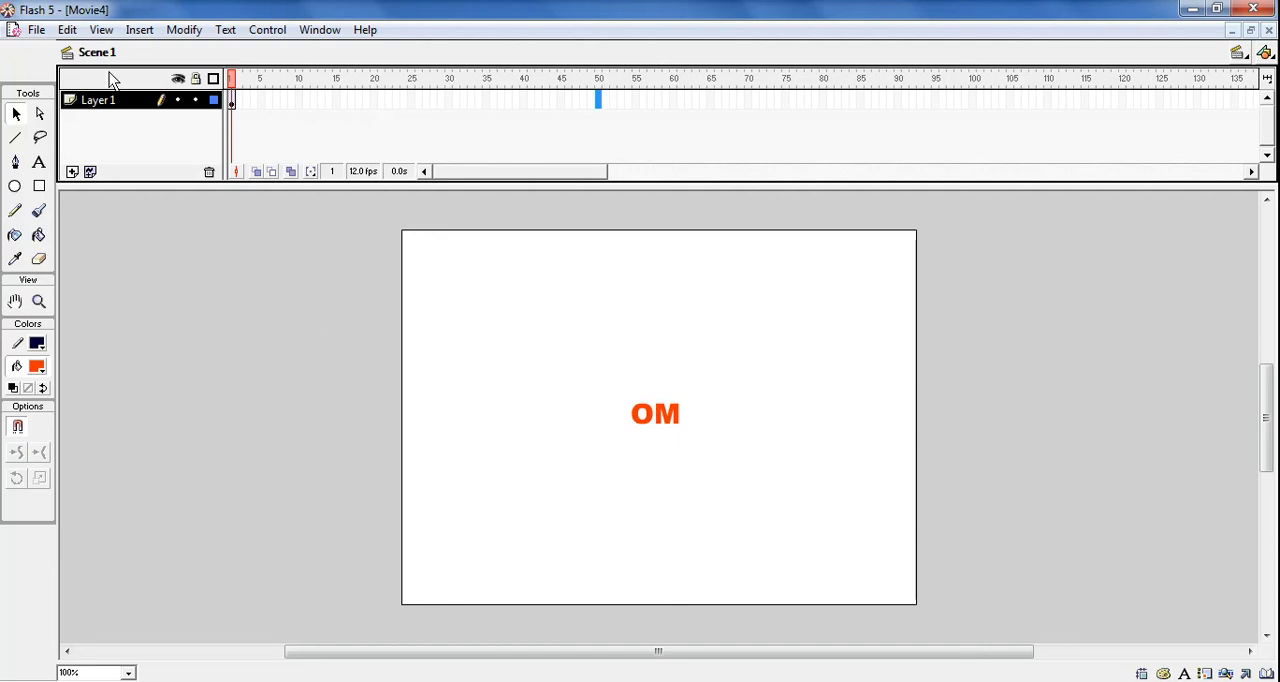
{"action": "left_click", "coordinate": [139, 30]}
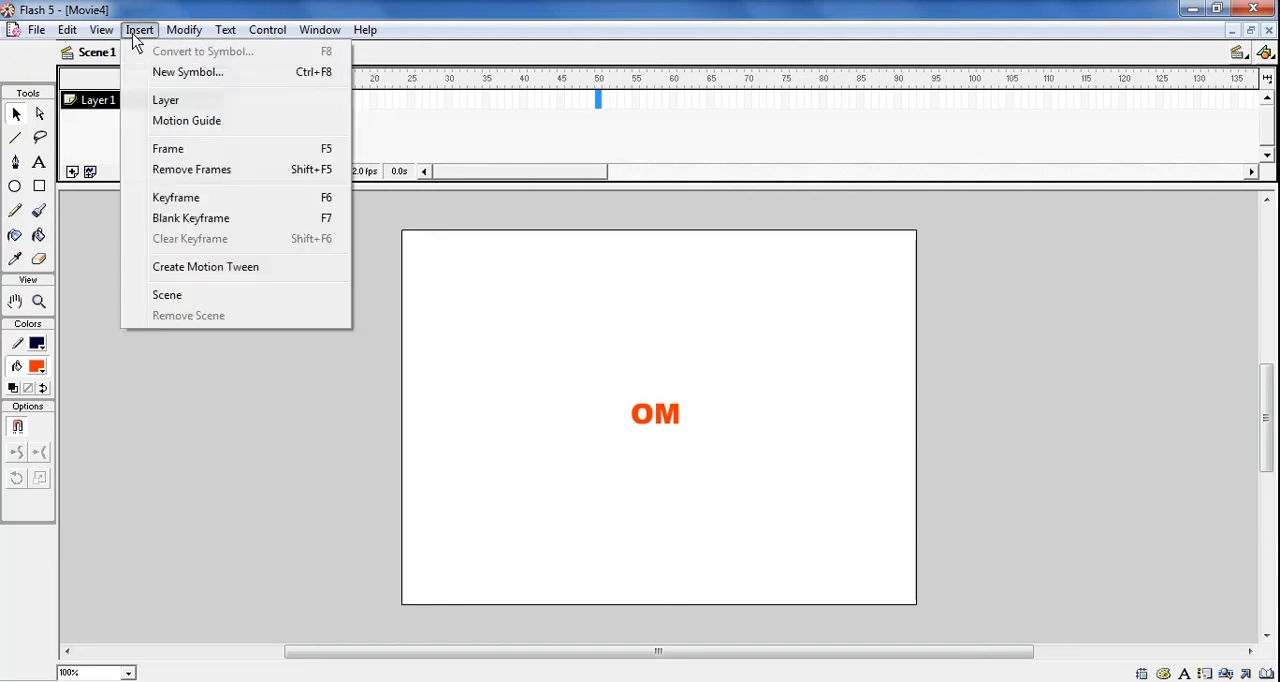
{"action": "left_click", "coordinate": [155, 200]}
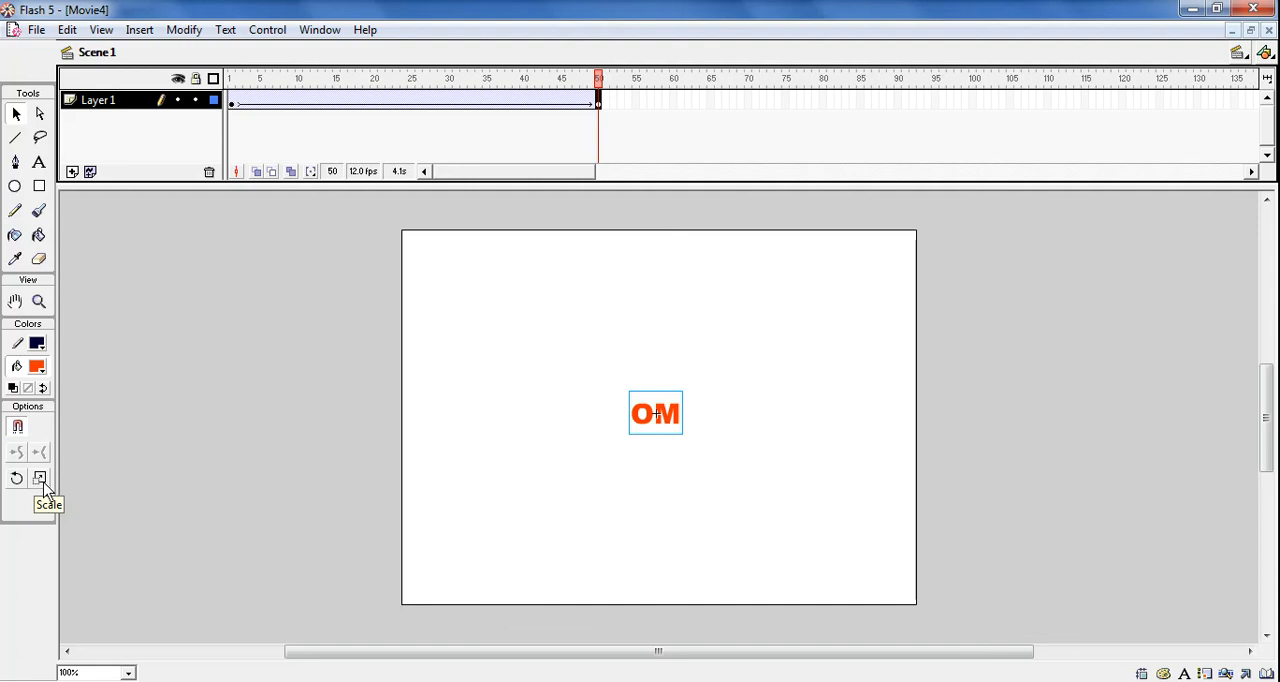
Scale the OM text at frame 50 up until it nearly fills the stage, and preview the movie
{"action": "left_click", "coordinate": [41, 480]}
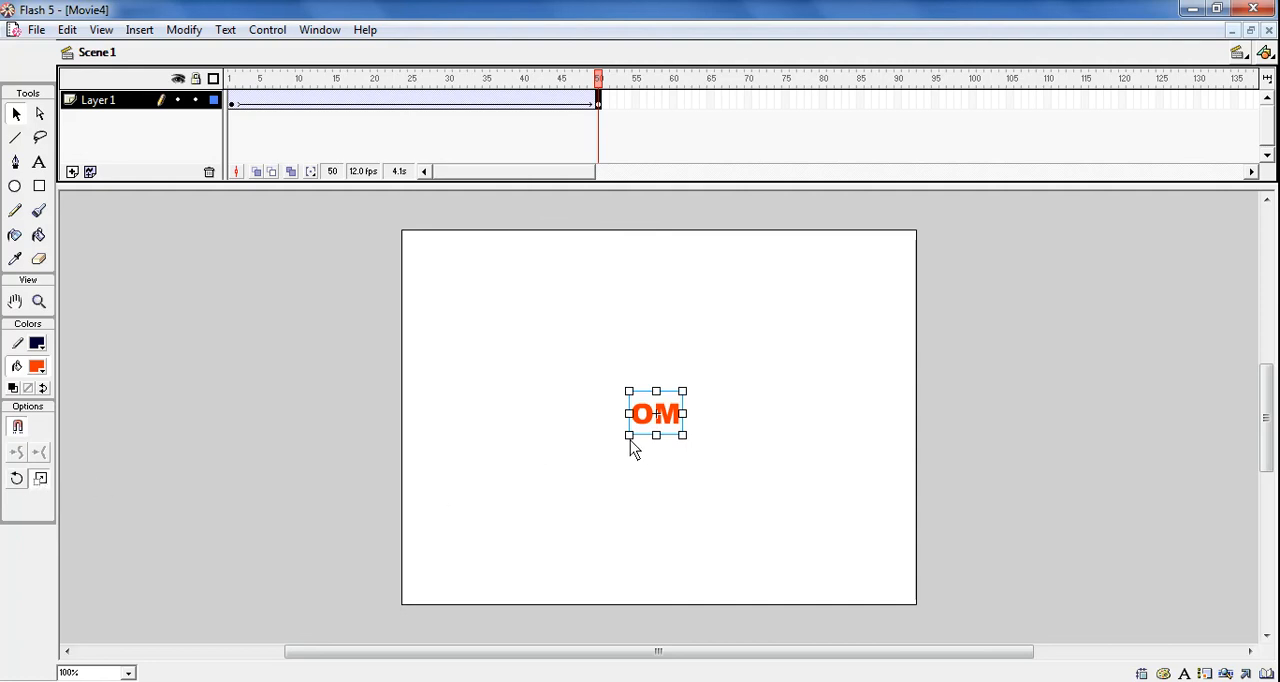
{"action": "left_click_drag", "start_coordinate": [629, 437], "coordinate": [405, 606]}
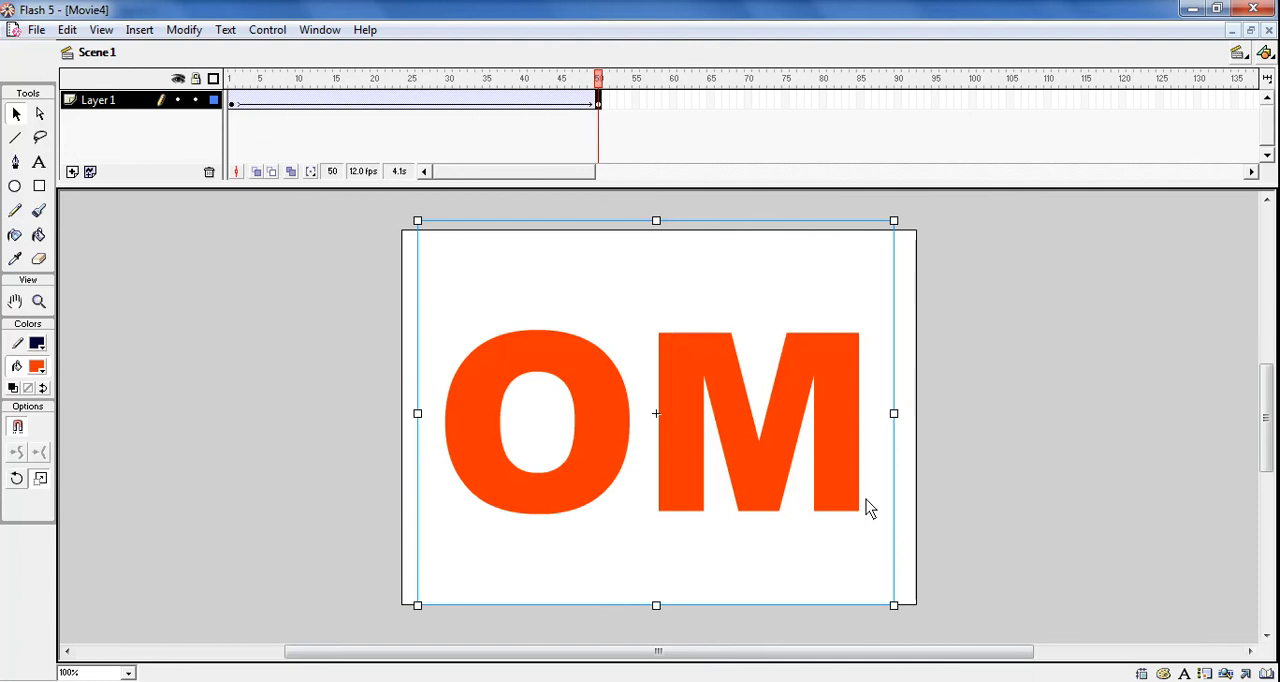
{"action": "key", "text": "ctrl+Return"}
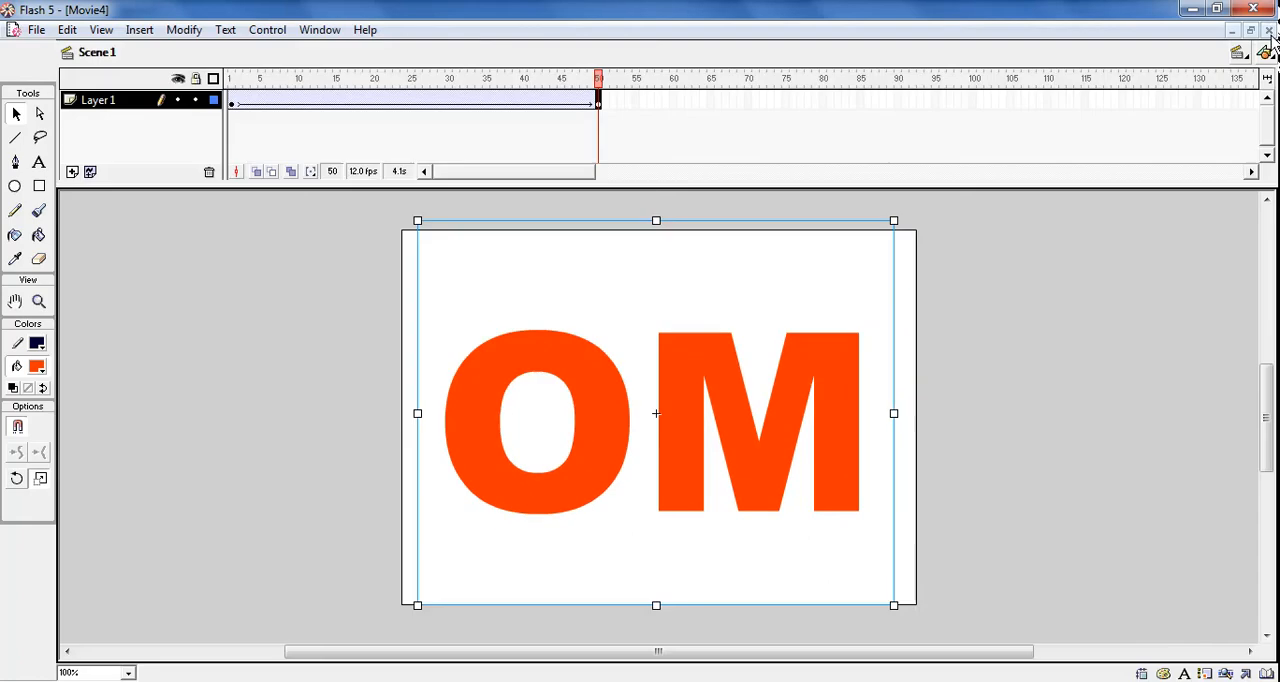
{"action": "left_click", "coordinate": [1267, 31]}
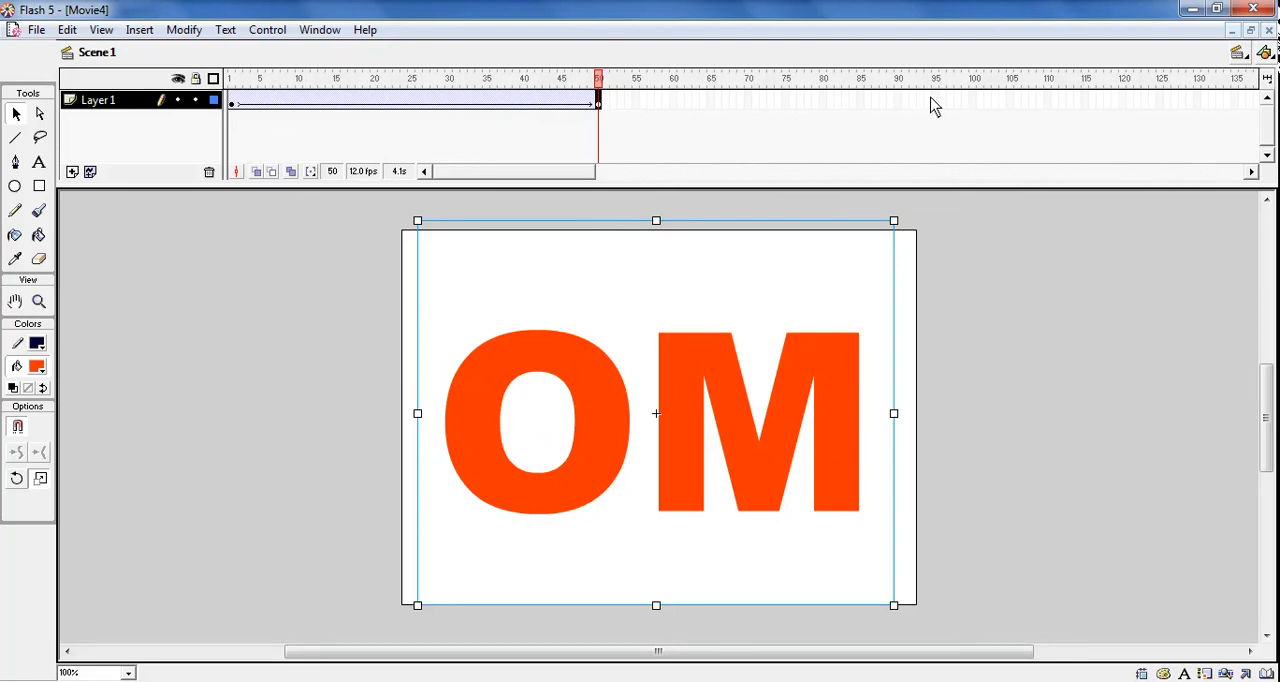
Insert a keyframe at frame 100 and scale the OM text there down to a small size at the stage centre
{"action": "left_click", "coordinate": [973, 104]}
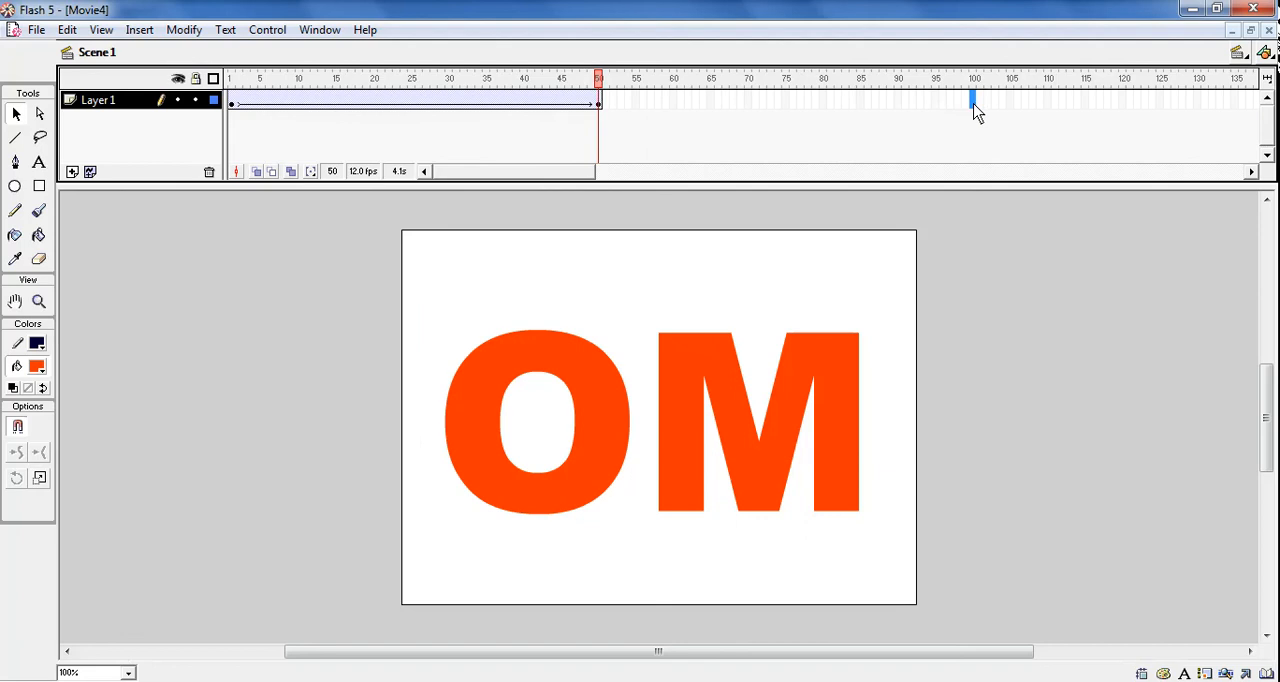
{"action": "left_click", "coordinate": [139, 30]}
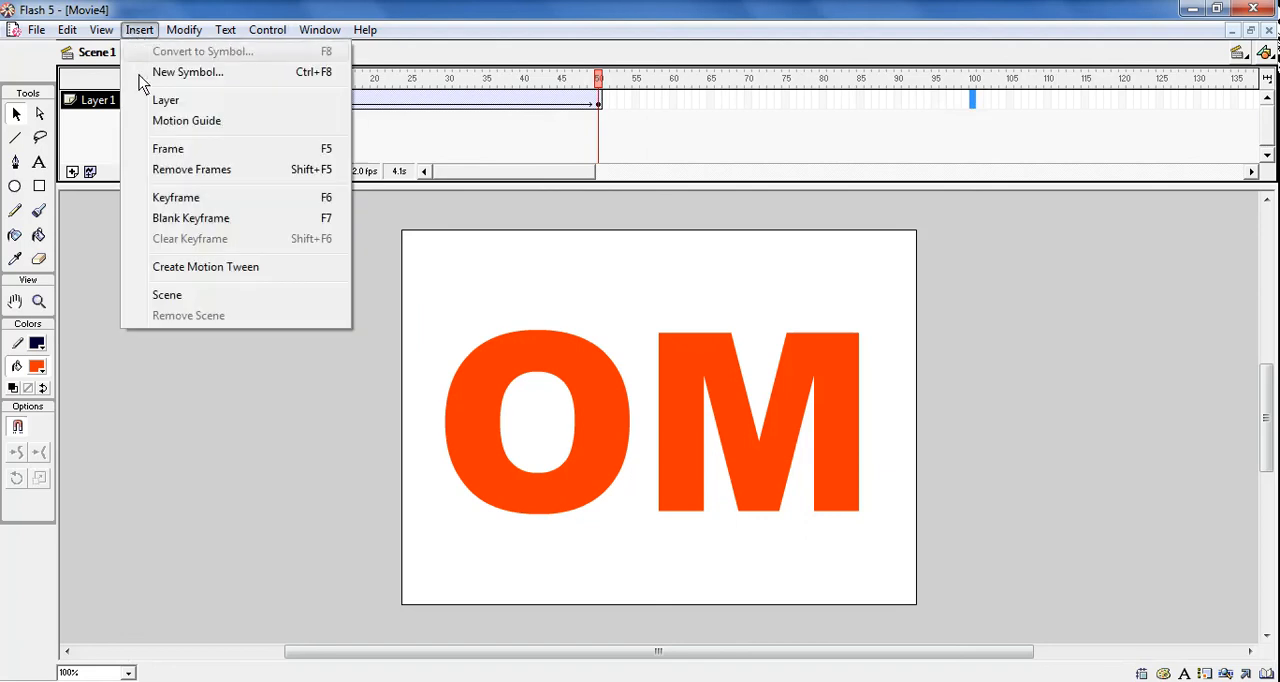
{"action": "left_click", "coordinate": [175, 198]}
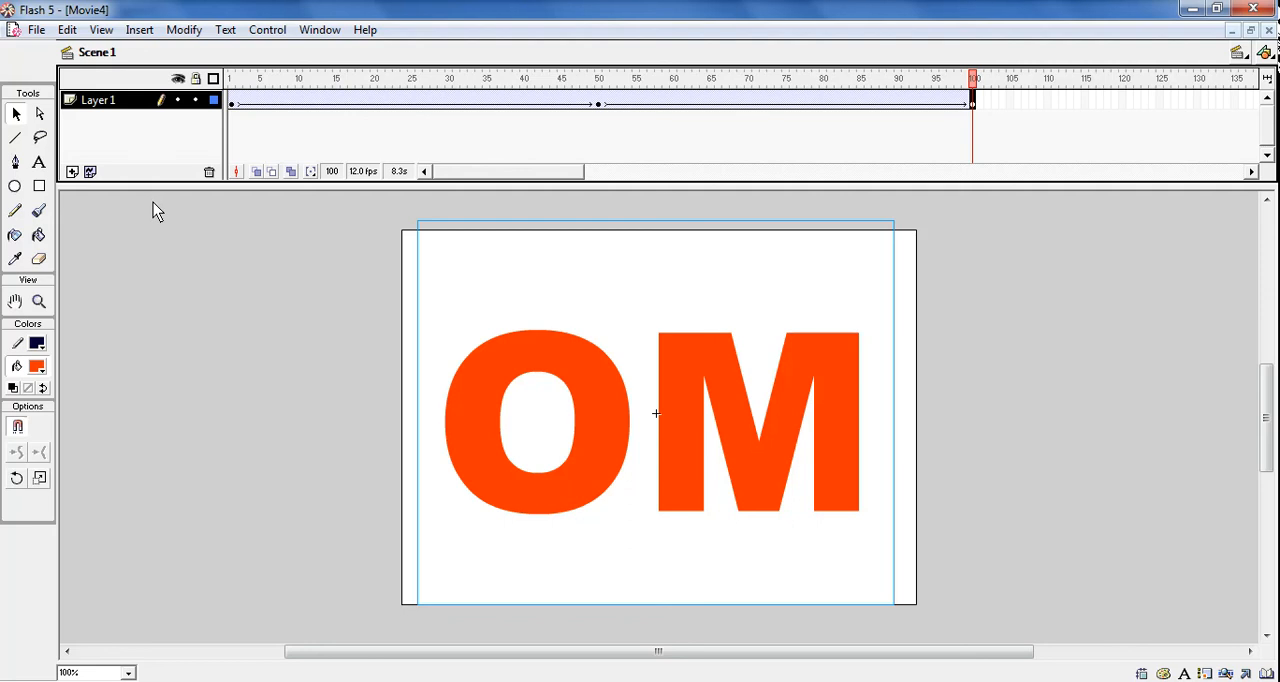
{"action": "left_click", "coordinate": [38, 479]}
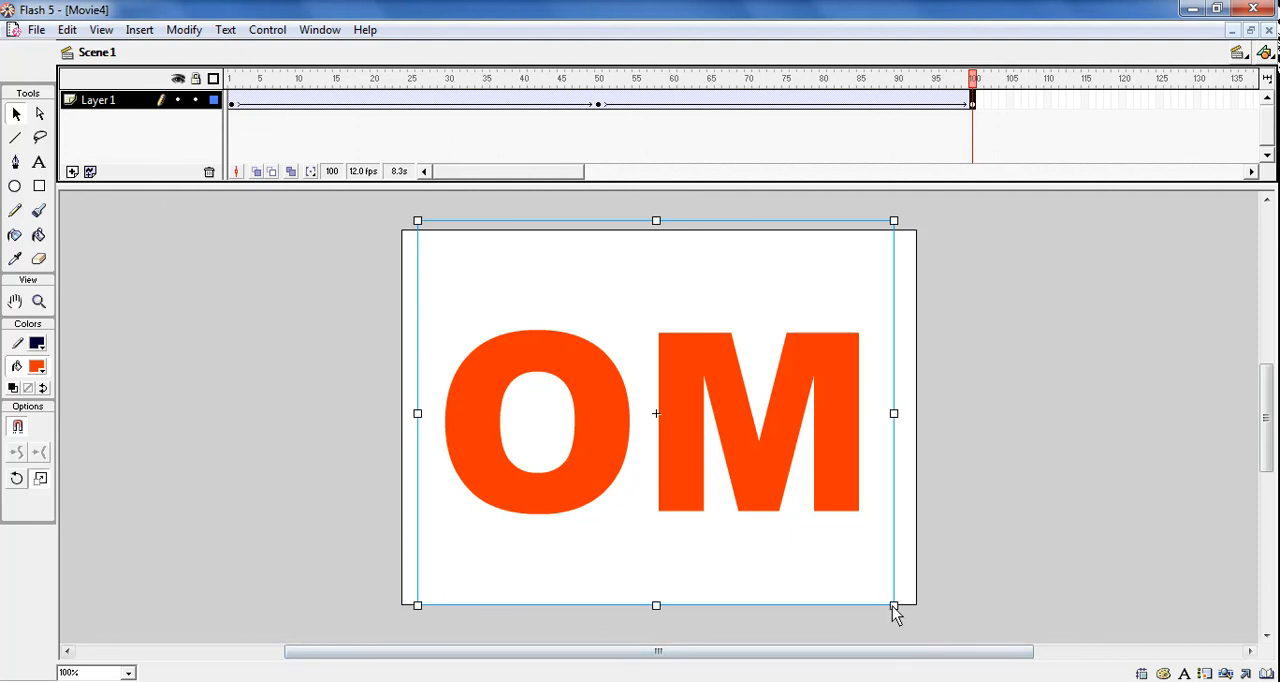
{"action": "left_click_drag", "start_coordinate": [894, 608], "coordinate": [703, 445]}
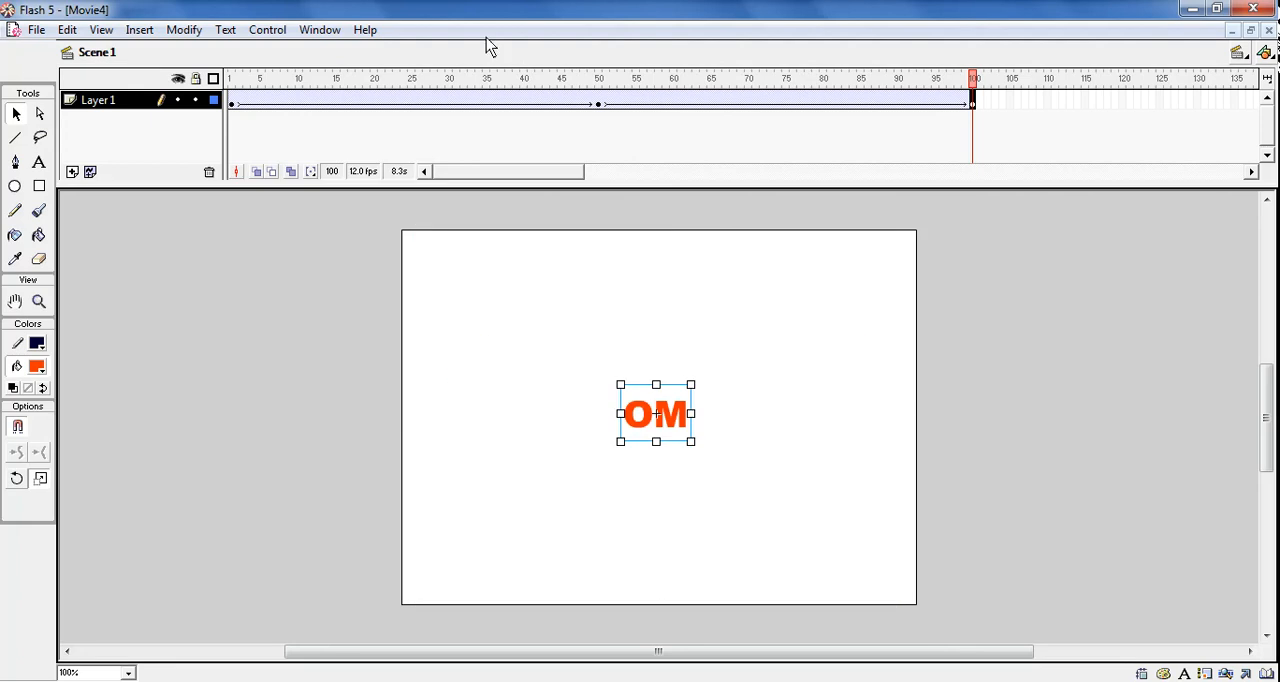
Reduce the OM text at frame 100 slightly to match its size at frame 1, and test the movie
{"action": "left_click", "coordinate": [235, 104]}
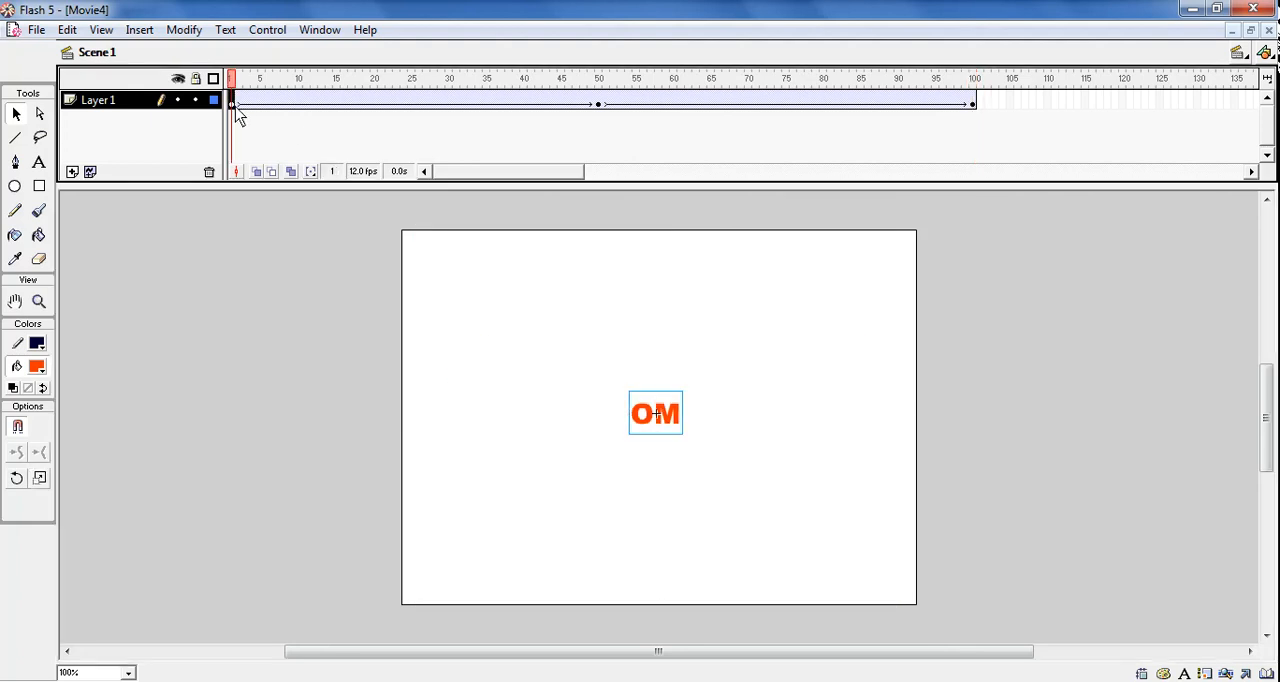
{"action": "left_click", "coordinate": [973, 104]}
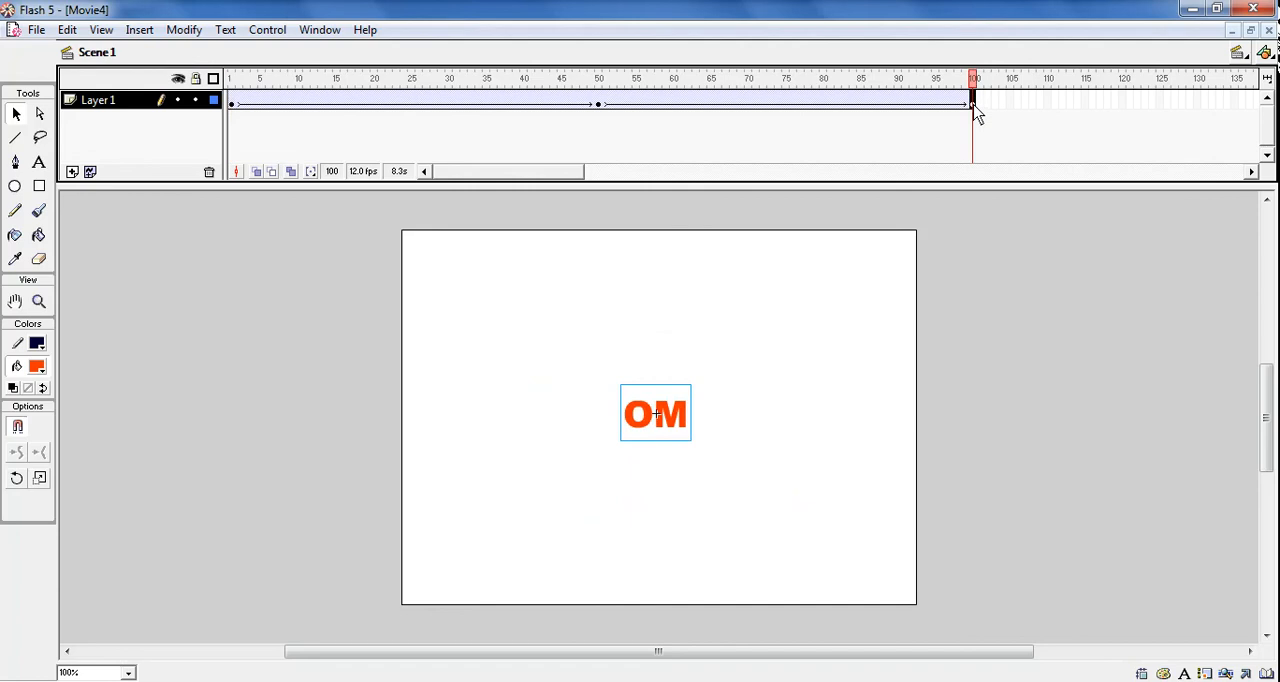
{"action": "left_click", "coordinate": [40, 478]}
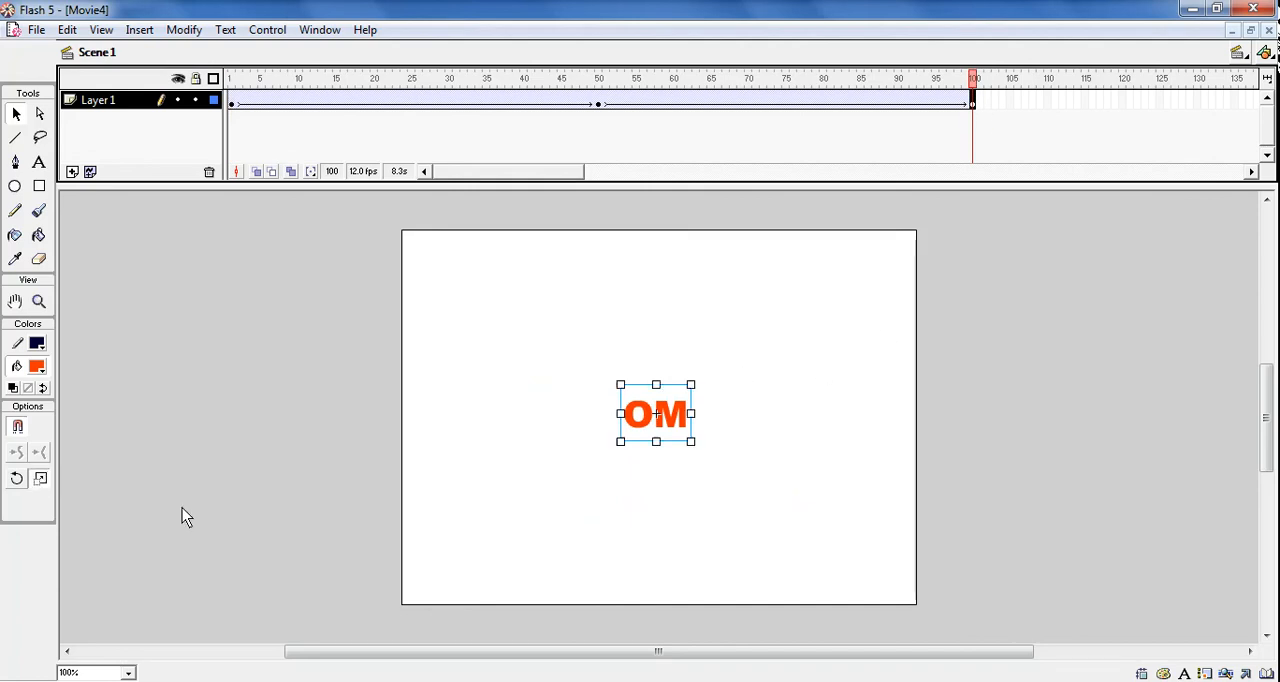
{"action": "left_click_drag", "start_coordinate": [690, 442], "coordinate": [682, 434]}
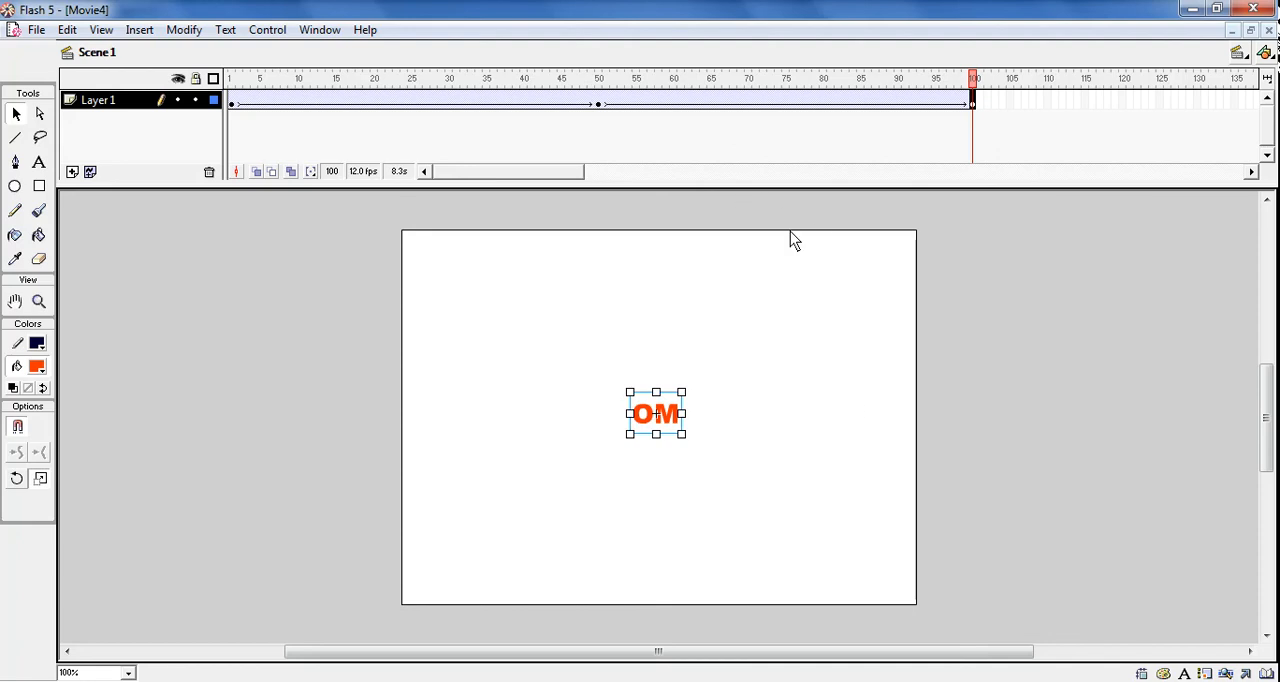
{"action": "key", "text": "ctrl+Return"}
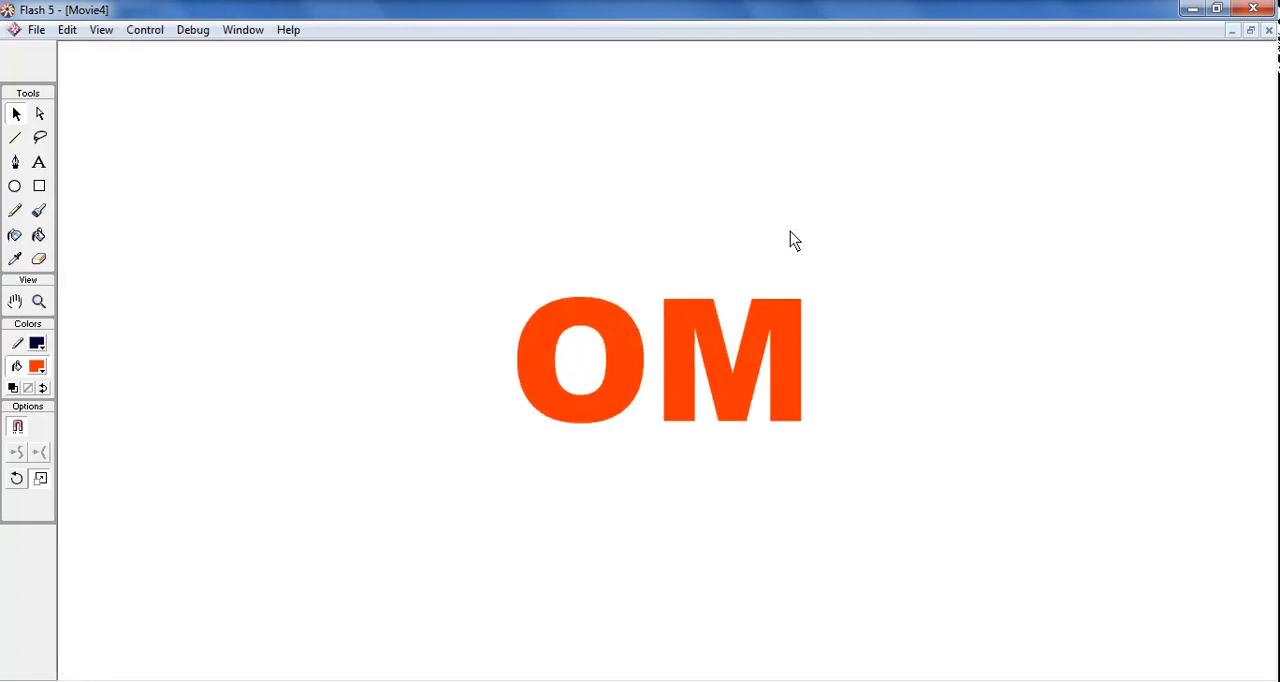